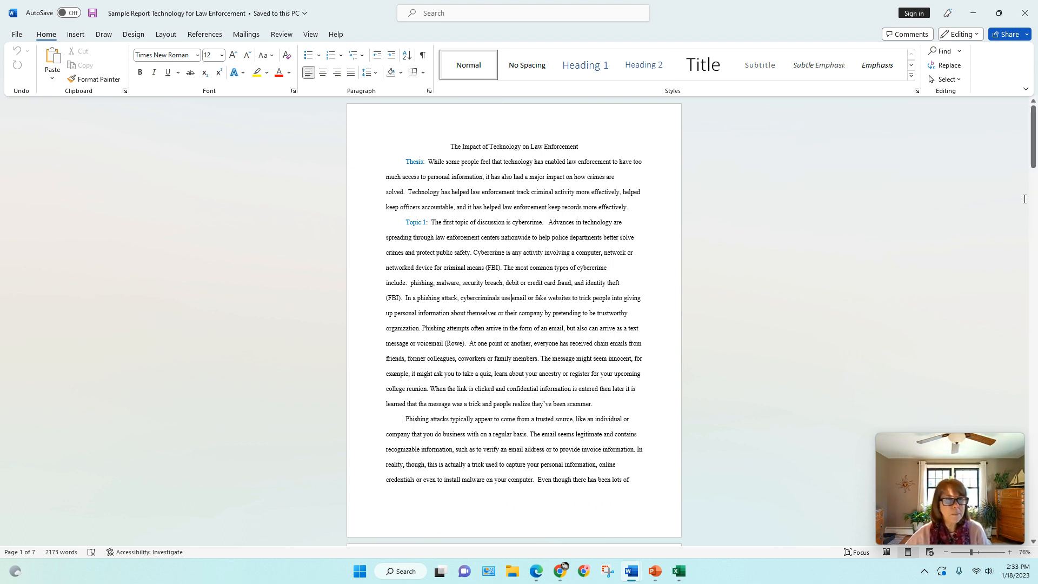
# Step: Insert a Plain Number 3 page number at the bottom of the pages and return to the body text
pyautogui.click(75, 34)
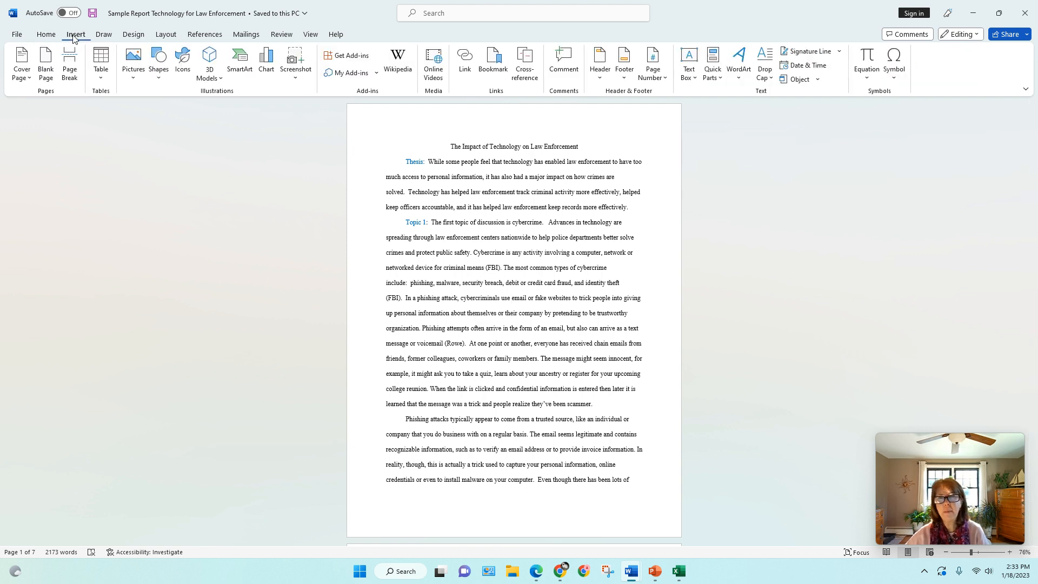
pyautogui.click(666, 82)
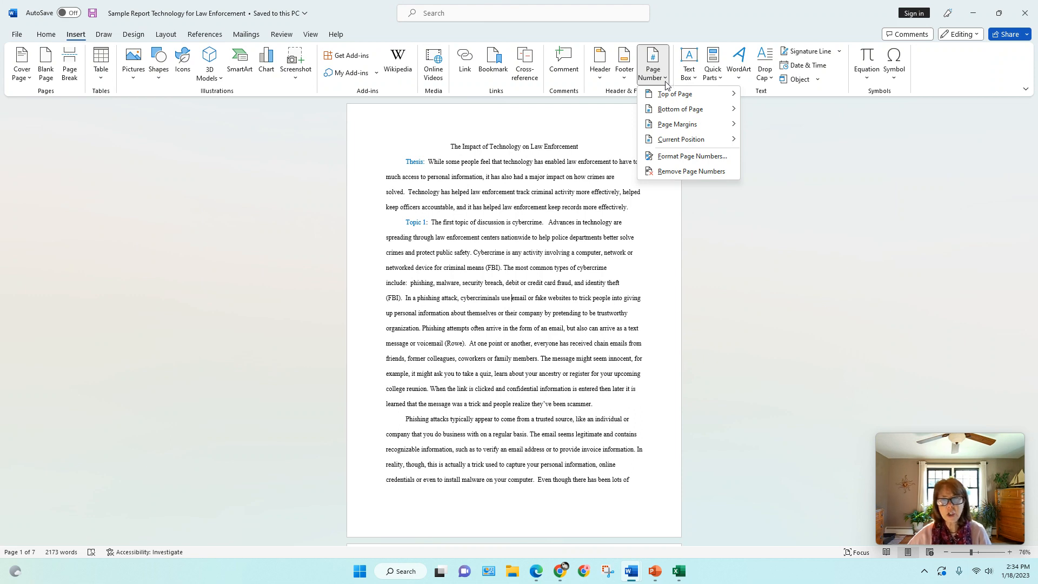
pyautogui.moveTo(667, 110)
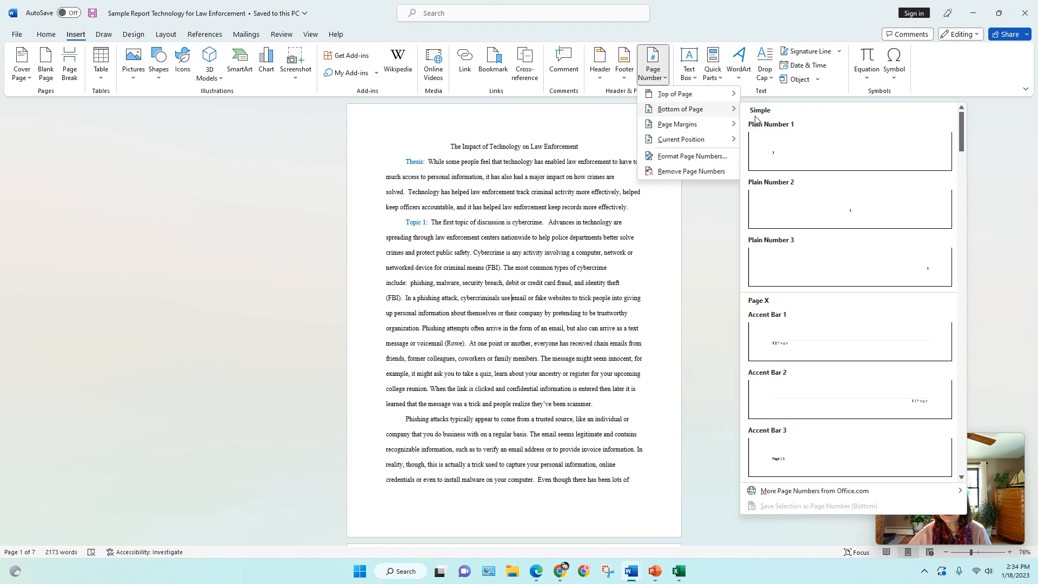
pyautogui.click(810, 259)
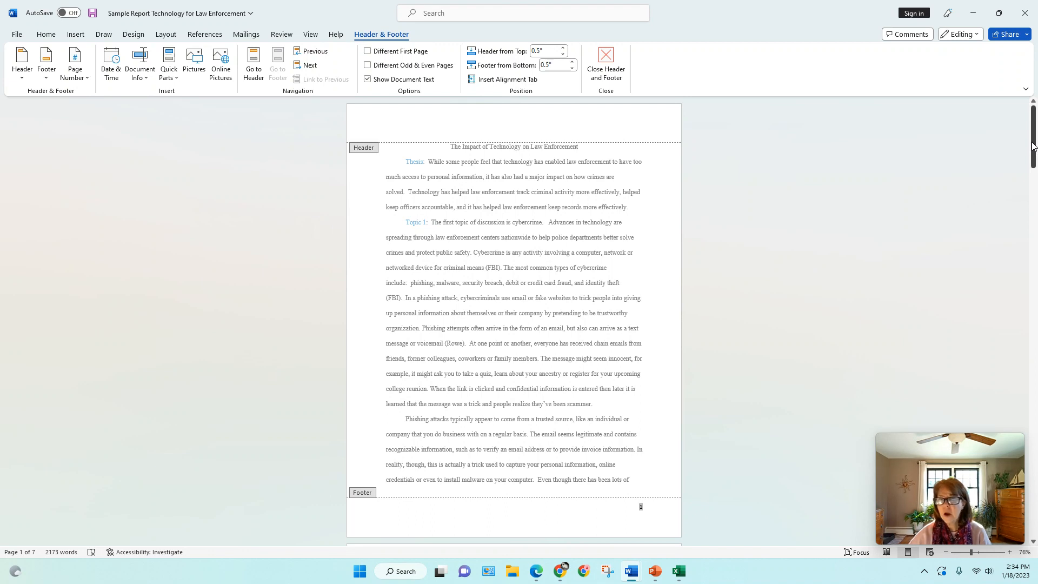
pyautogui.moveTo(1032, 146); pyautogui.dragTo(1033, 166)
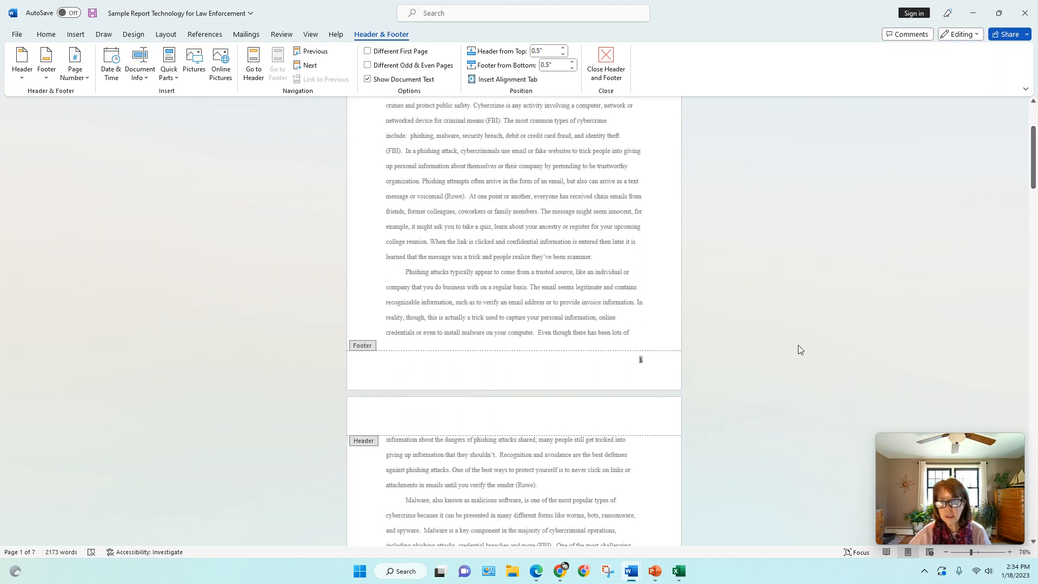
pyautogui.doubleClick(652, 326)
pyautogui.moveTo(1035, 158); pyautogui.dragTo(1033, 110)
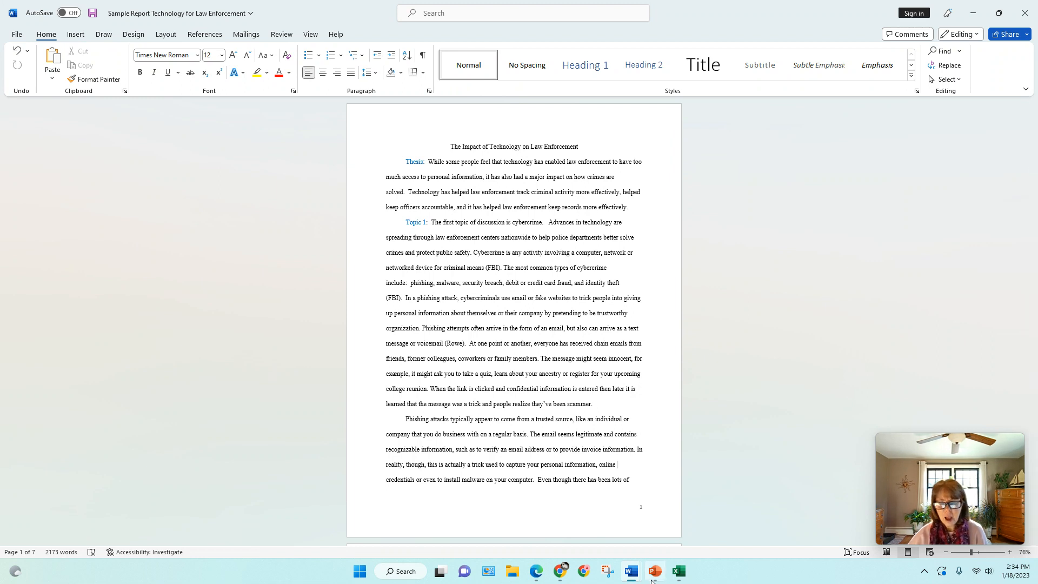
# Step: Switch to the Sample Report Technology for Law Enforcement 2 document window
pyautogui.click(628, 577)
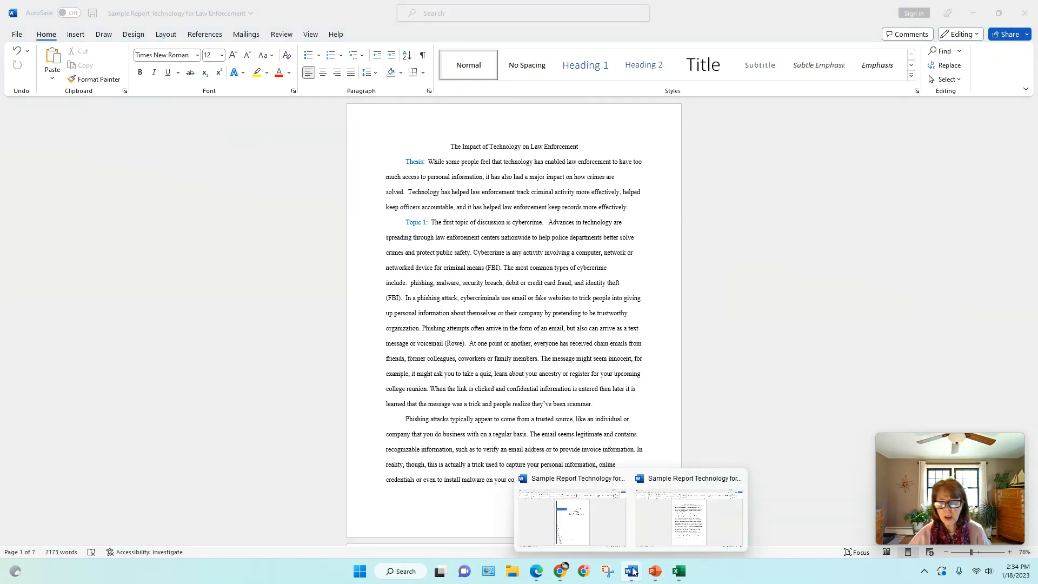
pyautogui.click(596, 523)
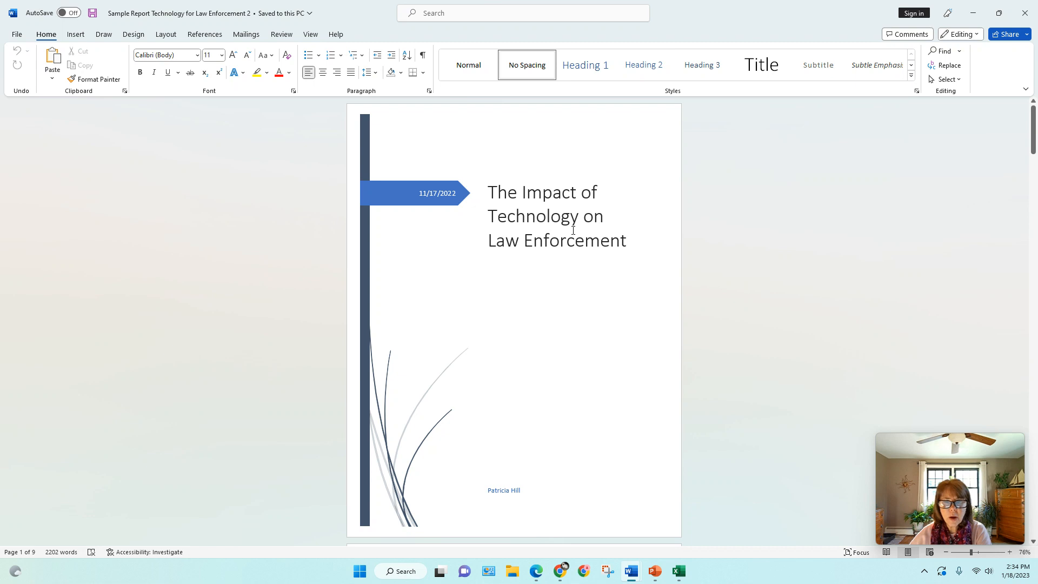
# Step: Insert a continuous section break at the start of the Table of Contents page
pyautogui.moveTo(1032, 139); pyautogui.dragTo(1010, 231)
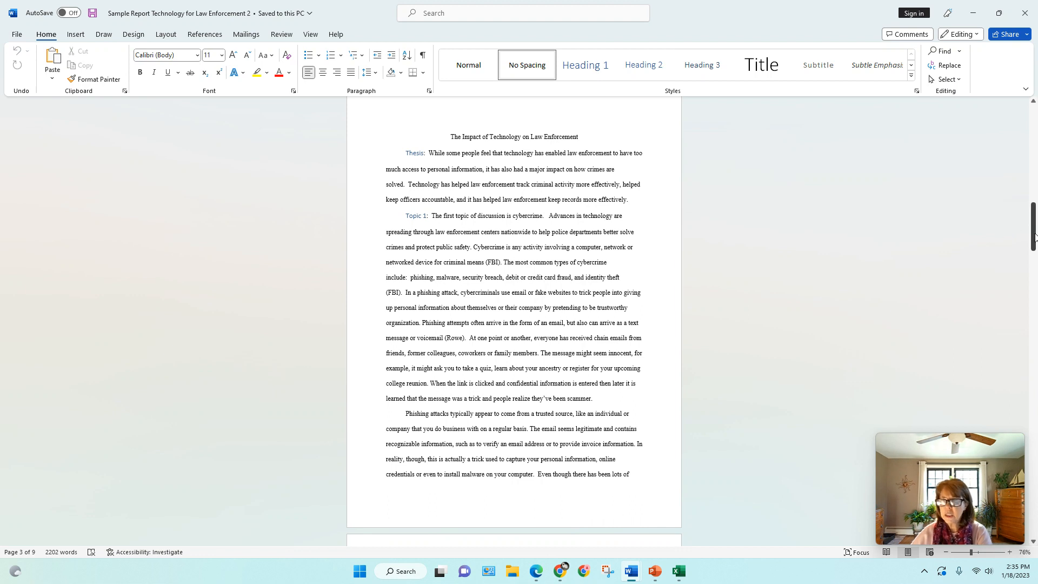
pyautogui.moveTo(1032, 237); pyautogui.dragTo(1035, 122)
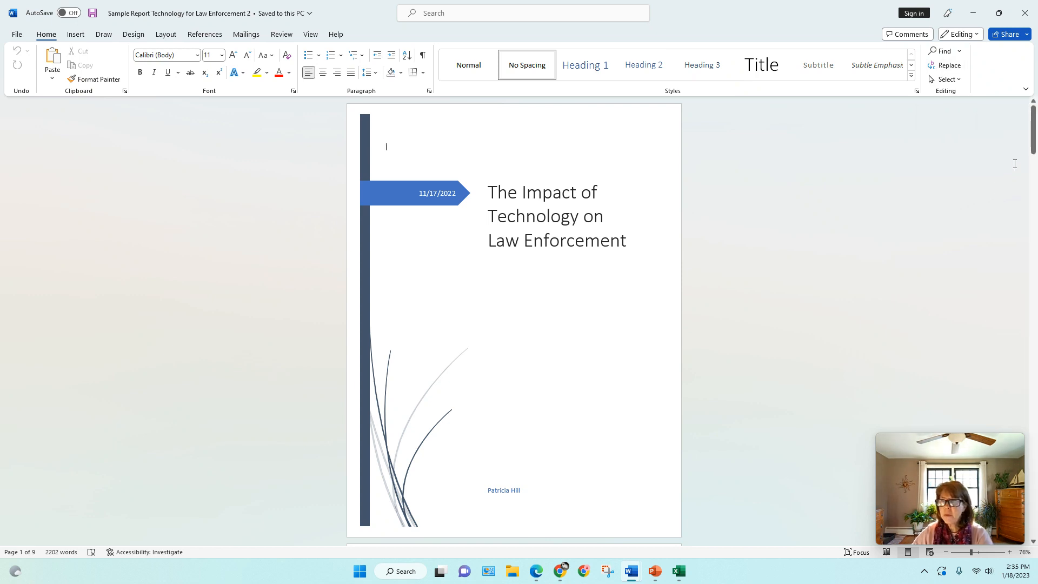
pyautogui.moveTo(1033, 151); pyautogui.dragTo(1031, 199)
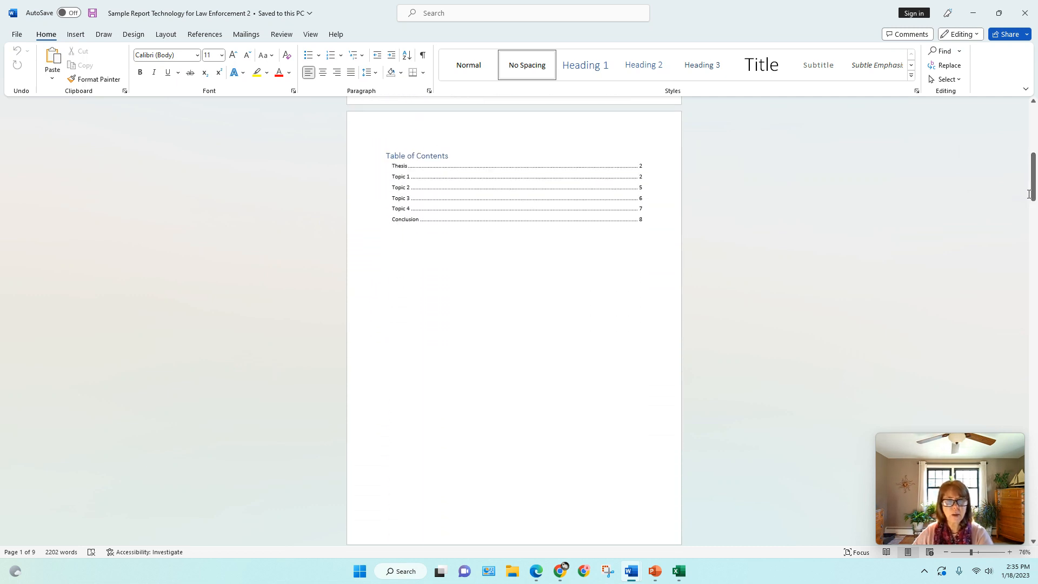
pyautogui.click(387, 156)
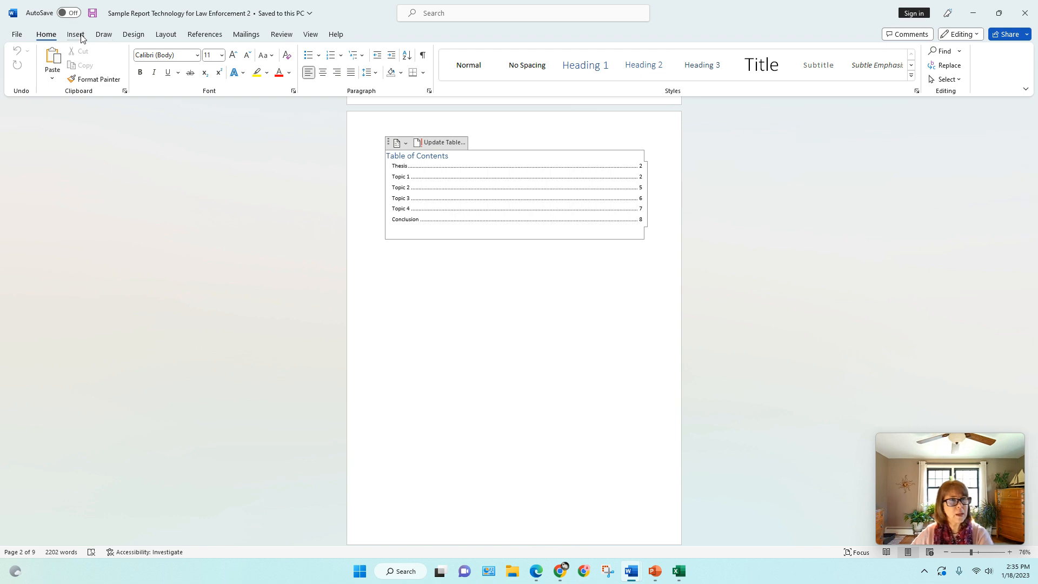
pyautogui.click(167, 37)
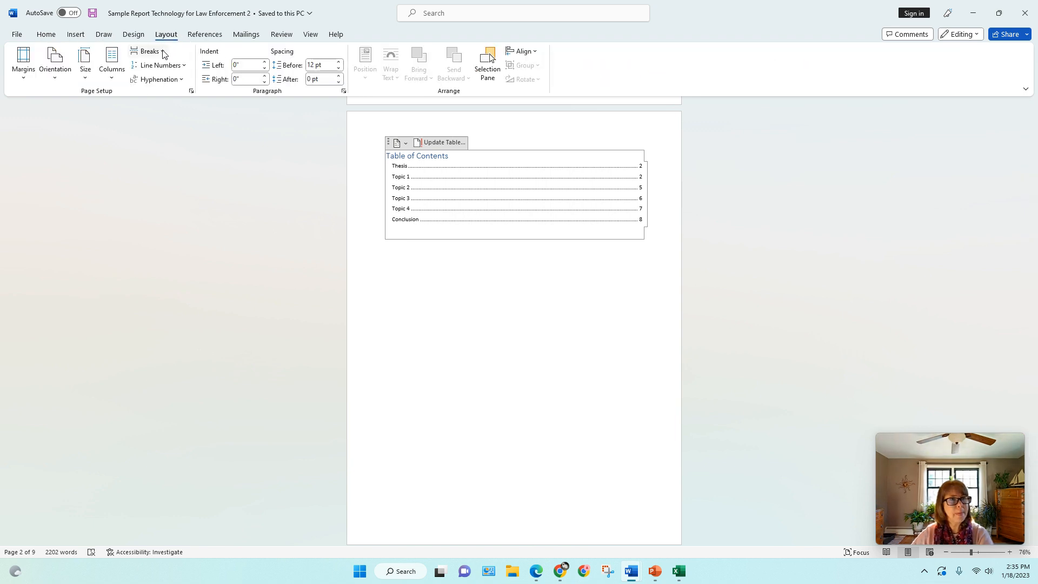
pyautogui.click(163, 54)
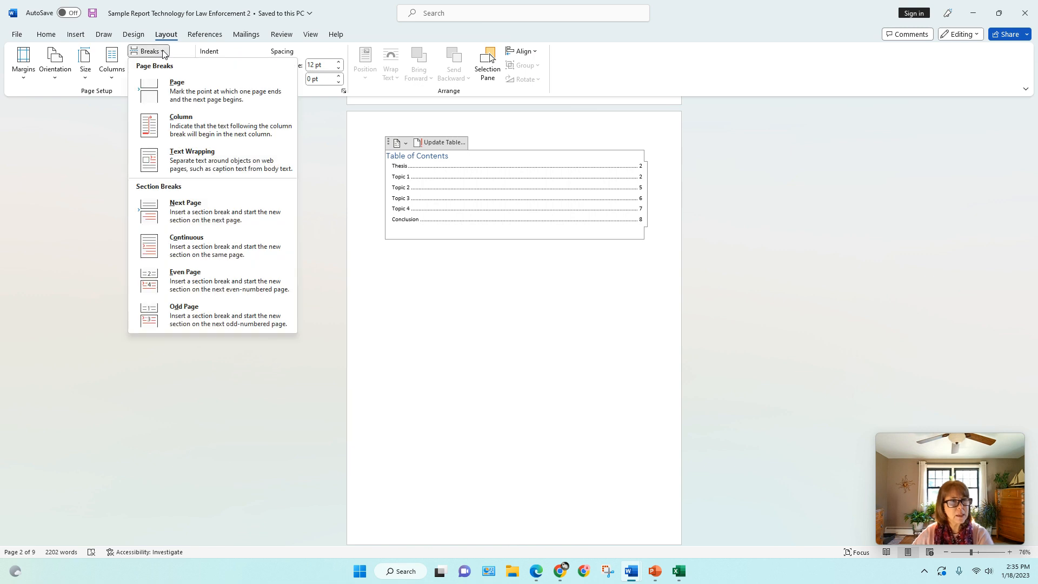
pyautogui.click(216, 253)
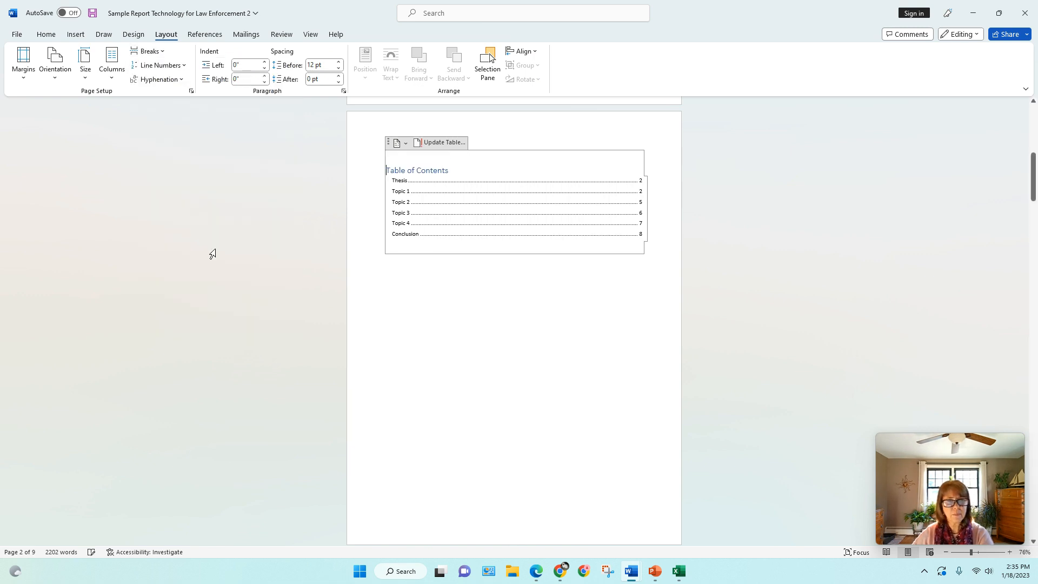
# Step: Show formatting marks to inspect the section break, then hide them again
pyautogui.click(40, 35)
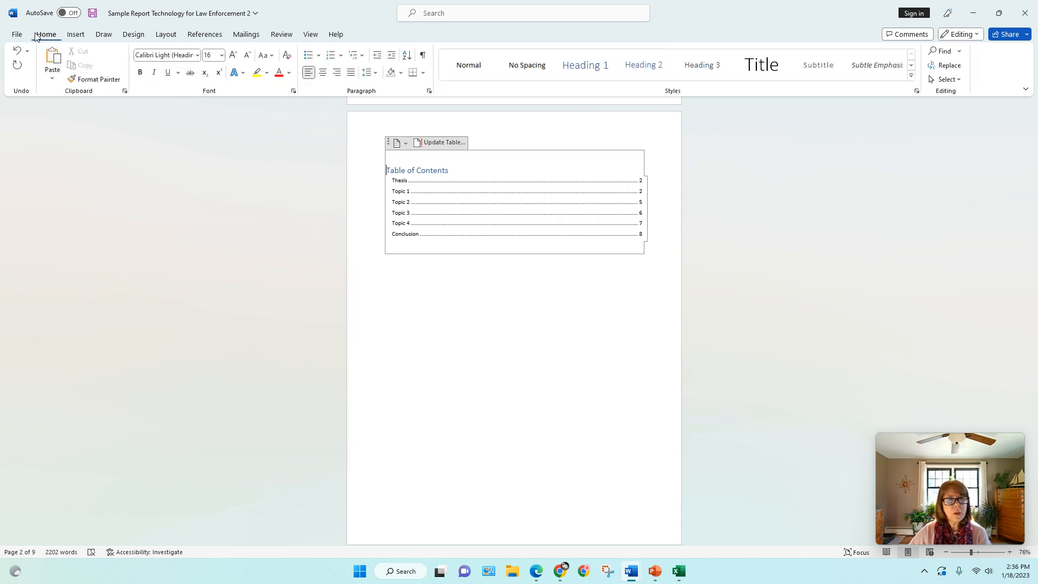
pyautogui.click(422, 56)
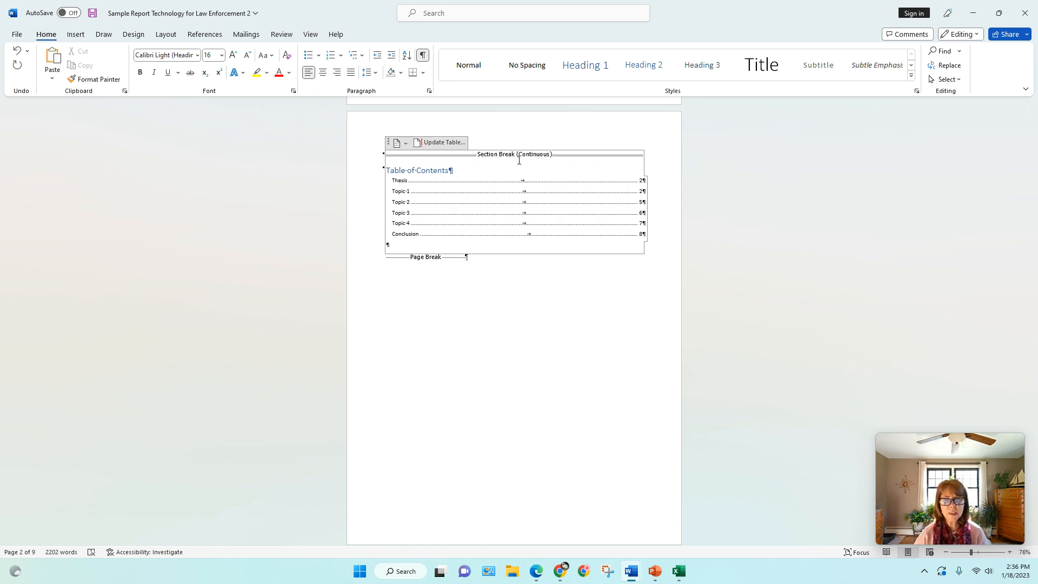
pyautogui.moveTo(1033, 182); pyautogui.dragTo(1032, 133)
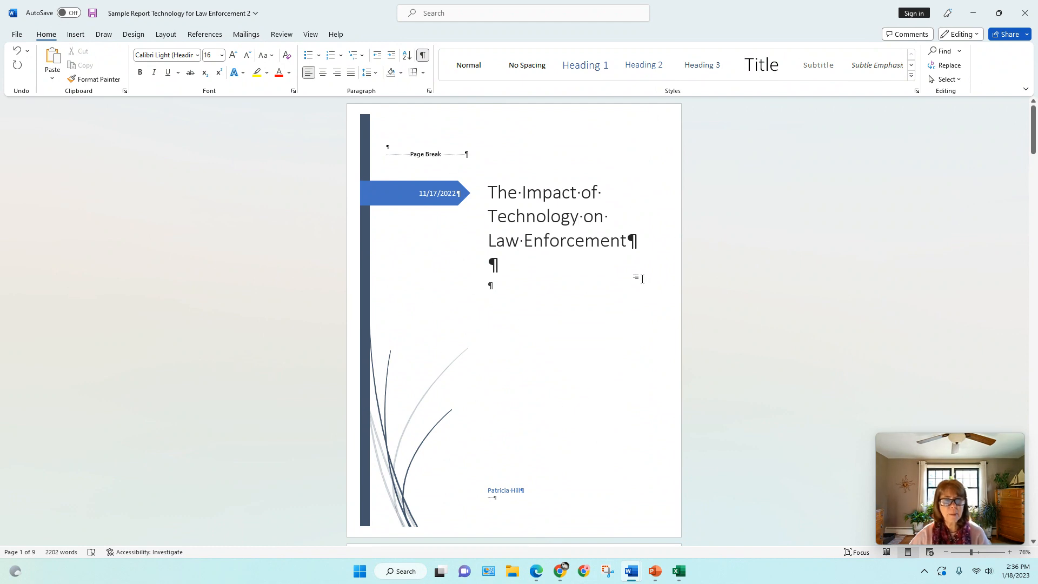
pyautogui.click(423, 56)
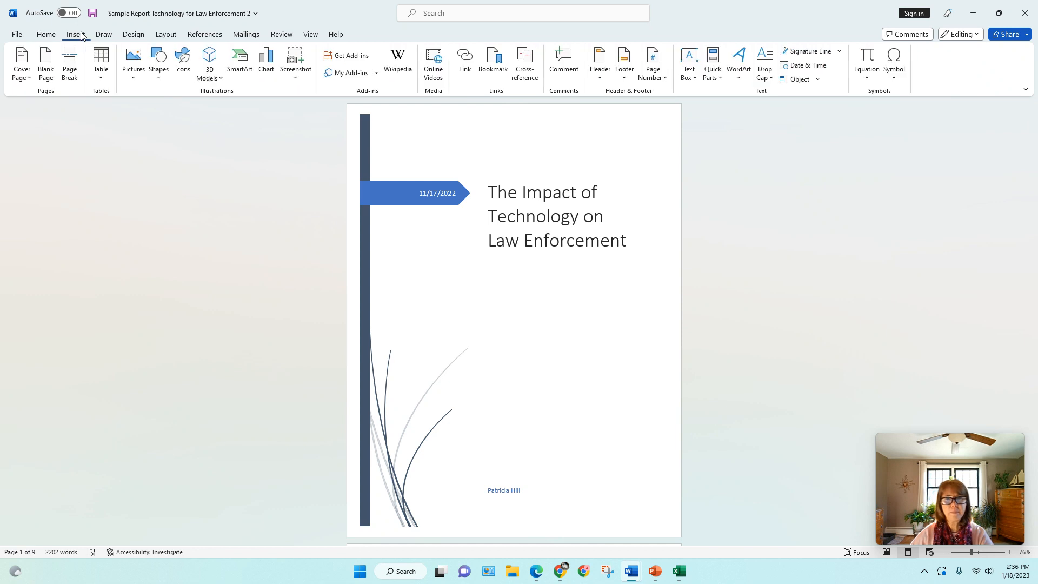
# Step: Insert a Plain Number 3 page number at the bottom of the pages
pyautogui.click(660, 80)
pyautogui.click(665, 80)
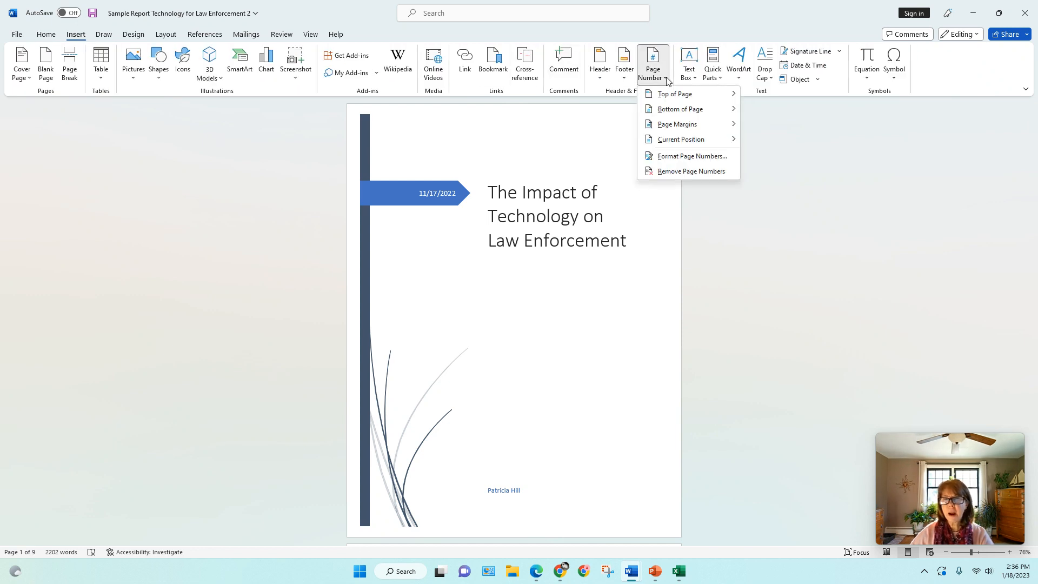
pyautogui.moveTo(690, 110)
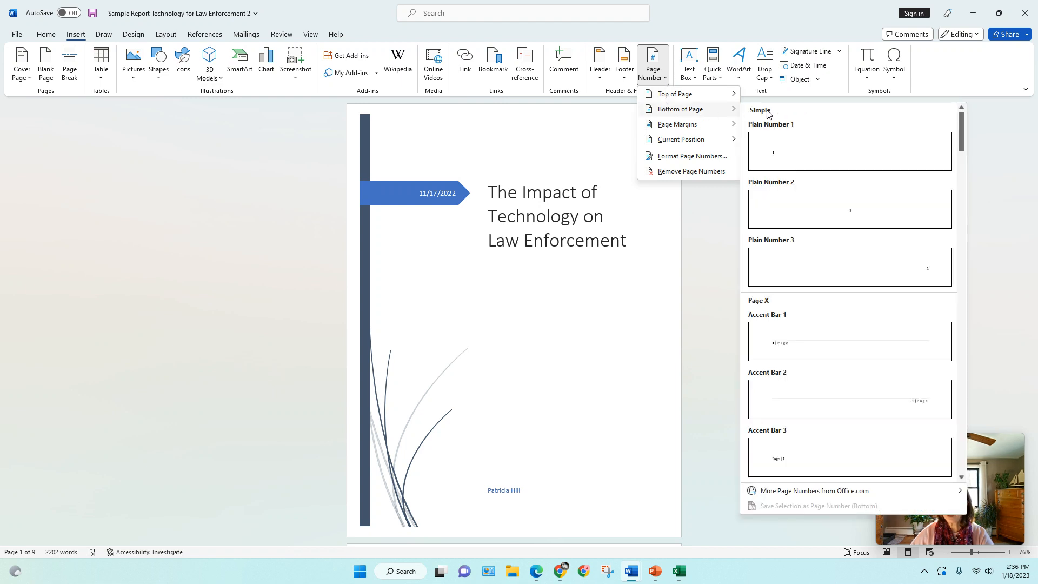
pyautogui.click(819, 260)
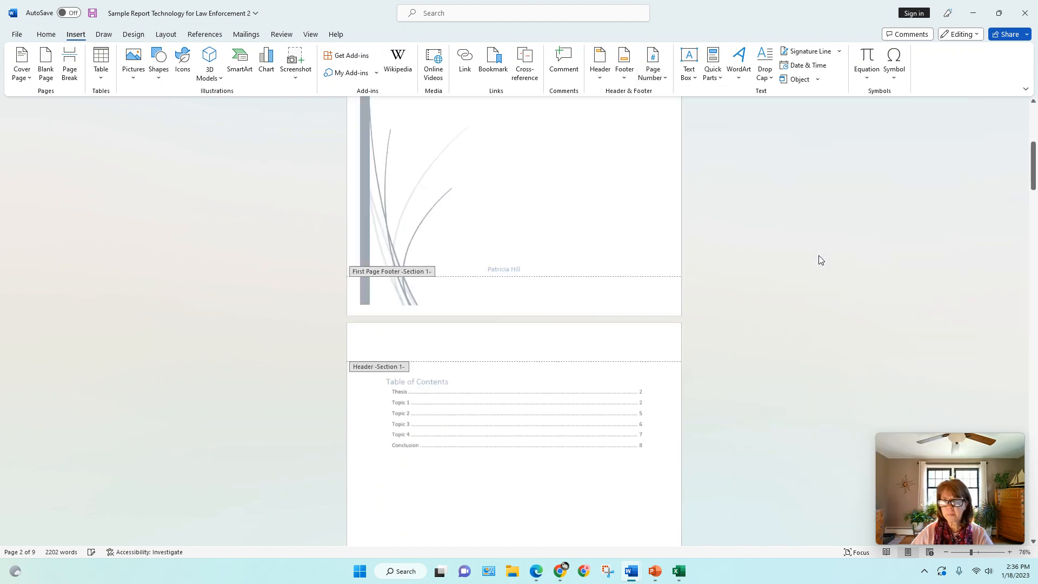
# Step: Try to unlink the section 2 header and footer from the previous section
pyautogui.moveTo(1034, 193); pyautogui.dragTo(1033, 246)
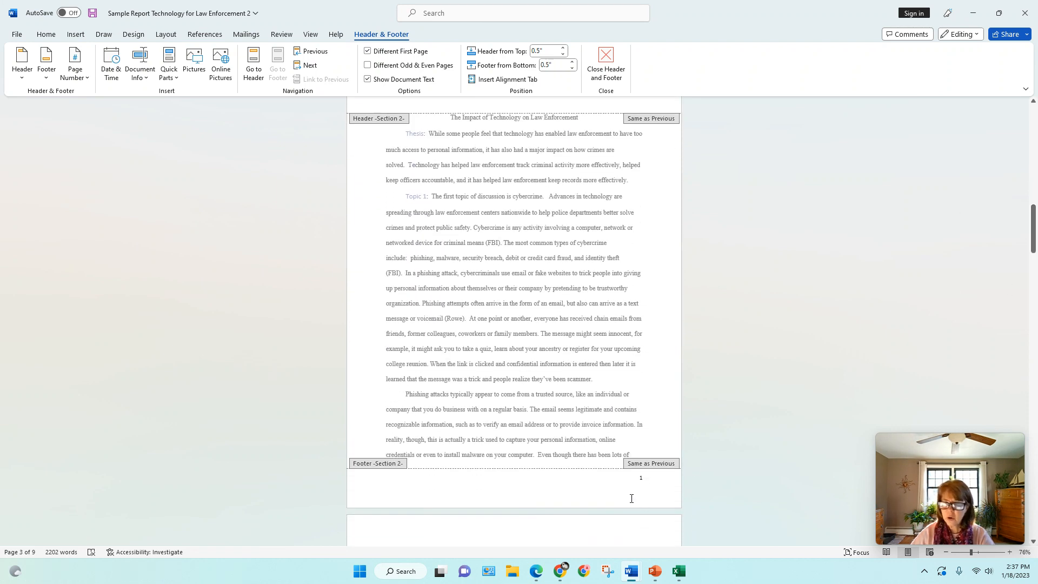
pyautogui.moveTo(1034, 236); pyautogui.dragTo(1027, 276)
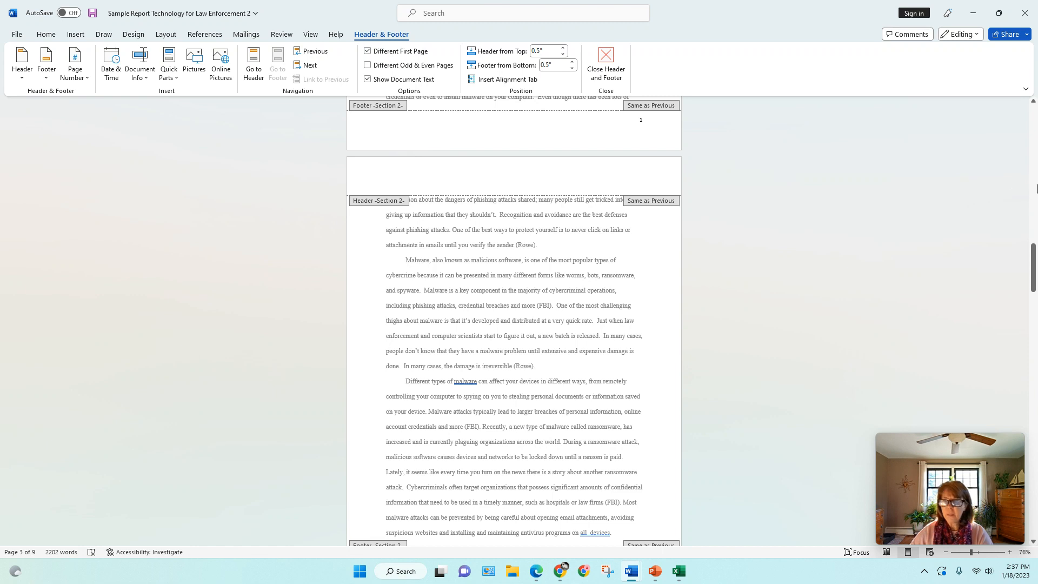
pyautogui.moveTo(1034, 254); pyautogui.dragTo(1035, 207)
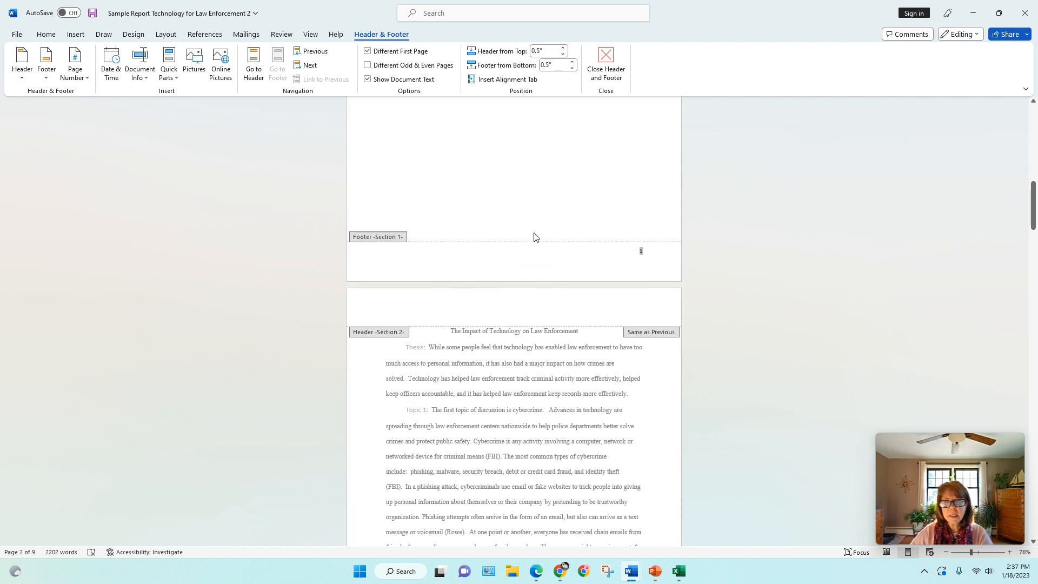
pyautogui.click(625, 256)
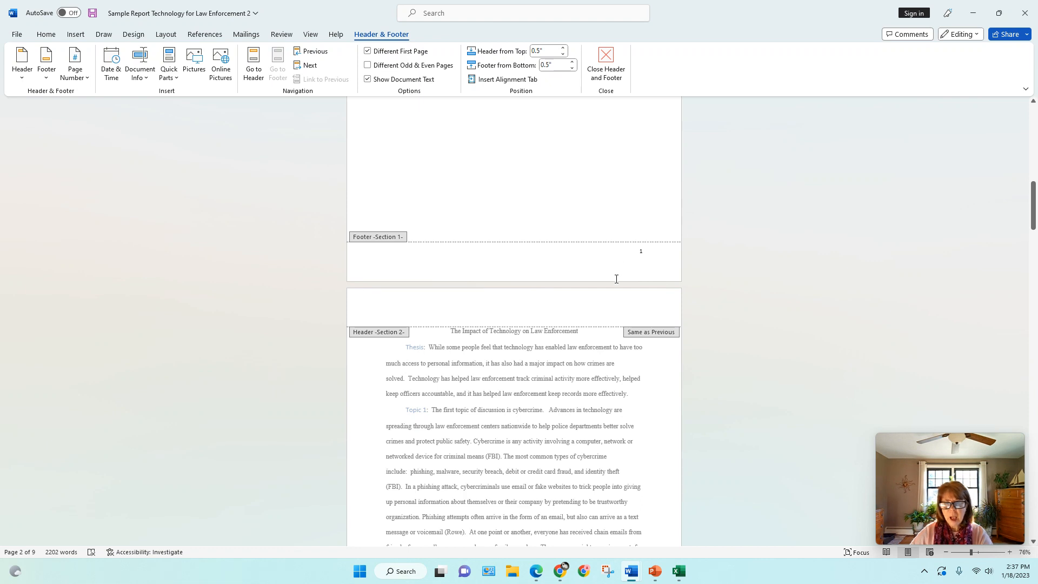
pyautogui.click(645, 336)
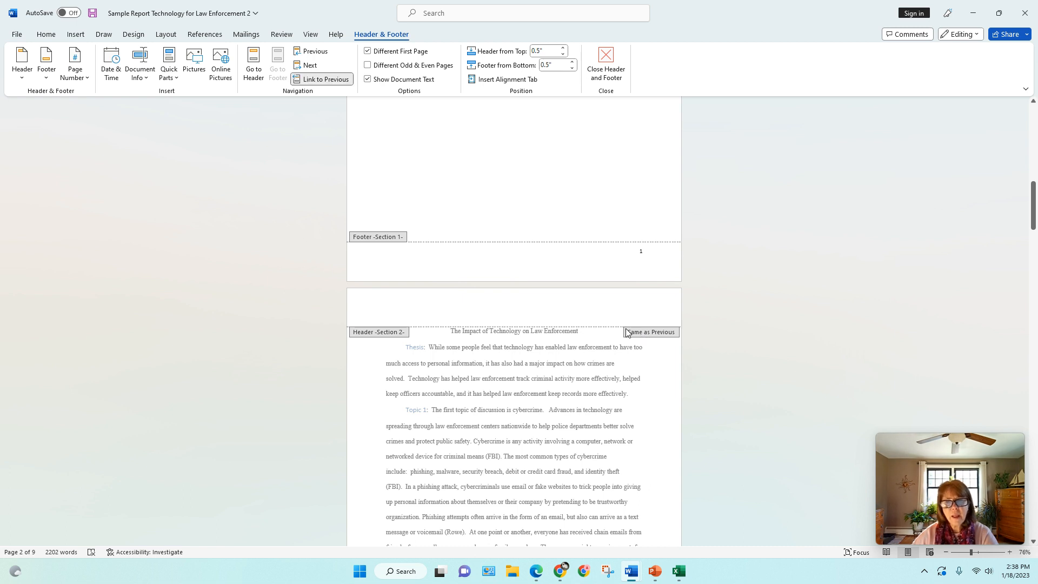
pyautogui.click(345, 81)
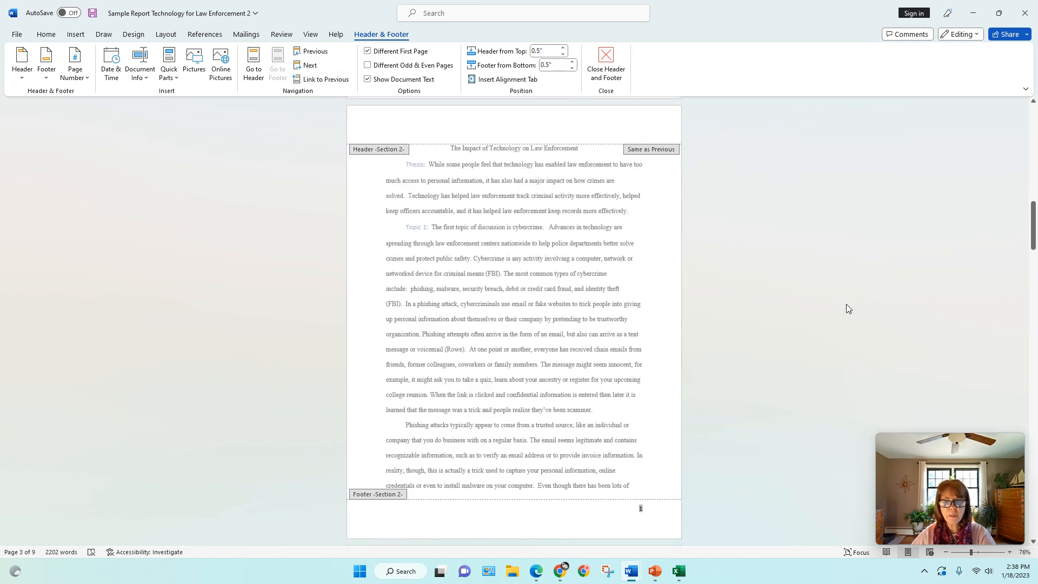
# Step: Delete the page number from the section 1 footer on the Table of Contents page
pyautogui.moveTo(1034, 243); pyautogui.dragTo(1028, 219)
pyautogui.click(670, 287)
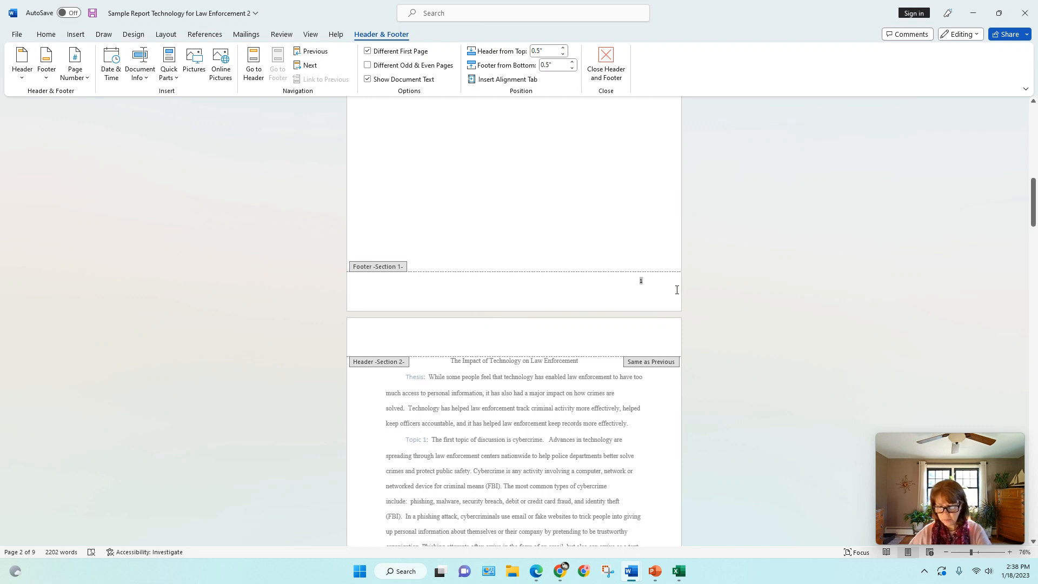
pyautogui.press('BackSpace')
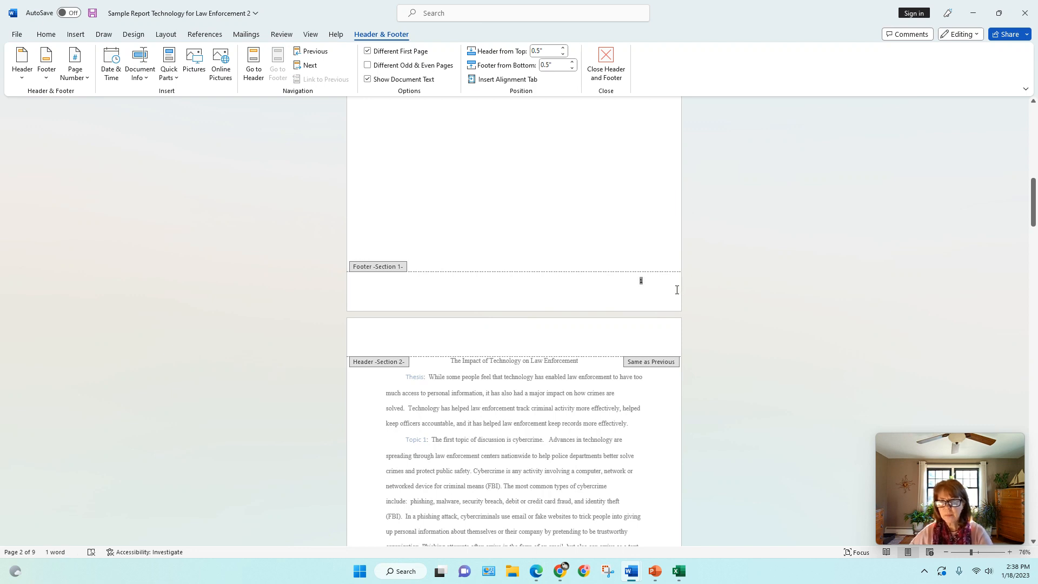
# Step: Close the header and footer editing and return to the cover page body
pyautogui.moveTo(1034, 220); pyautogui.dragTo(998, 151)
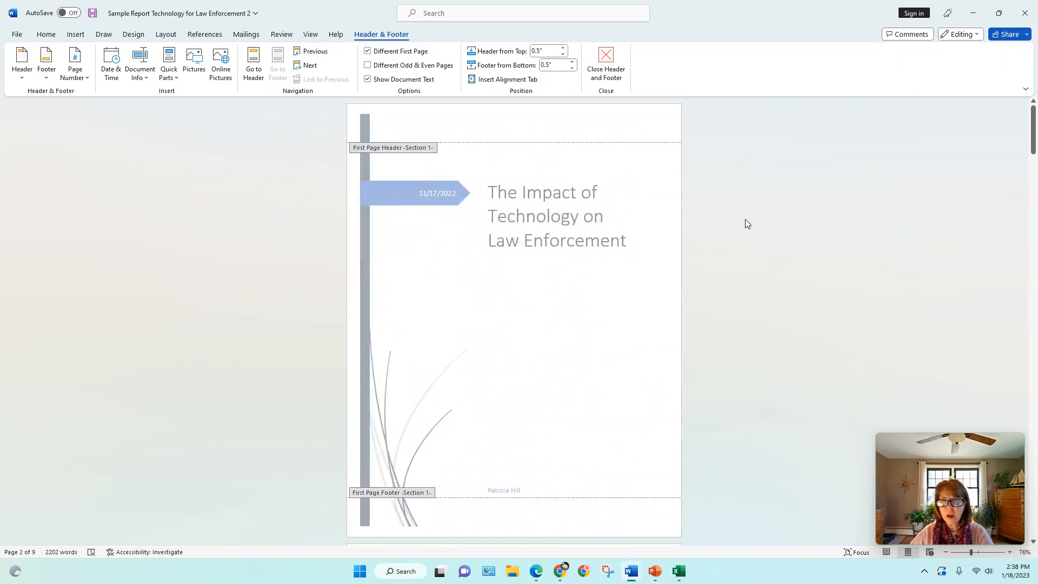
pyautogui.doubleClick(629, 213)
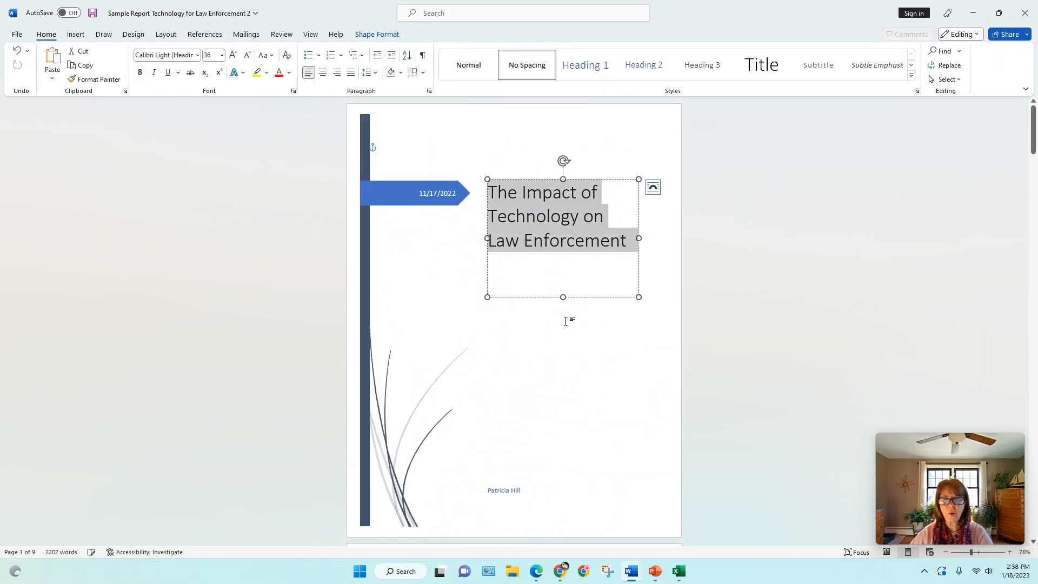
pyautogui.click(567, 323)
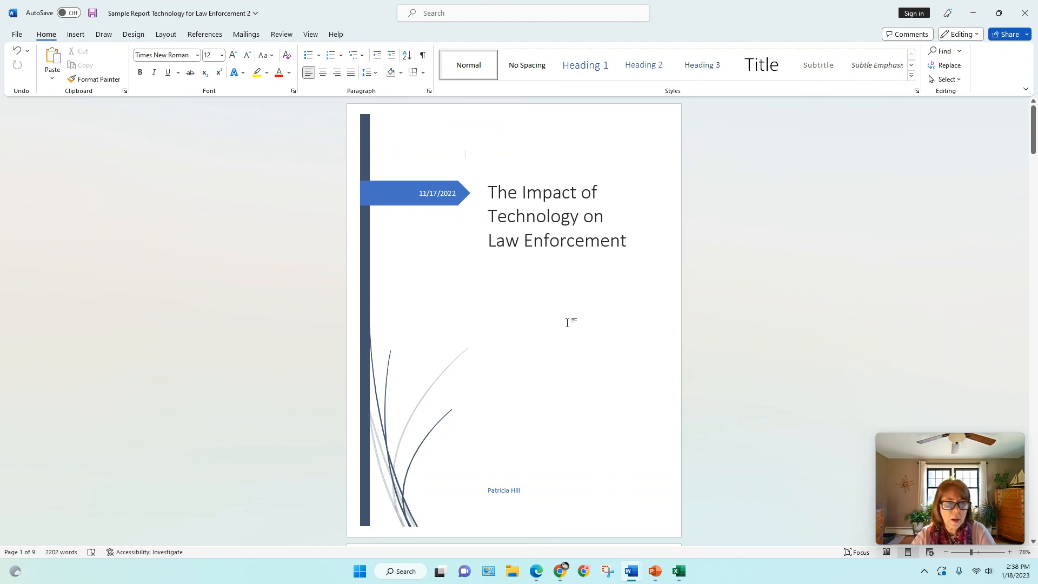